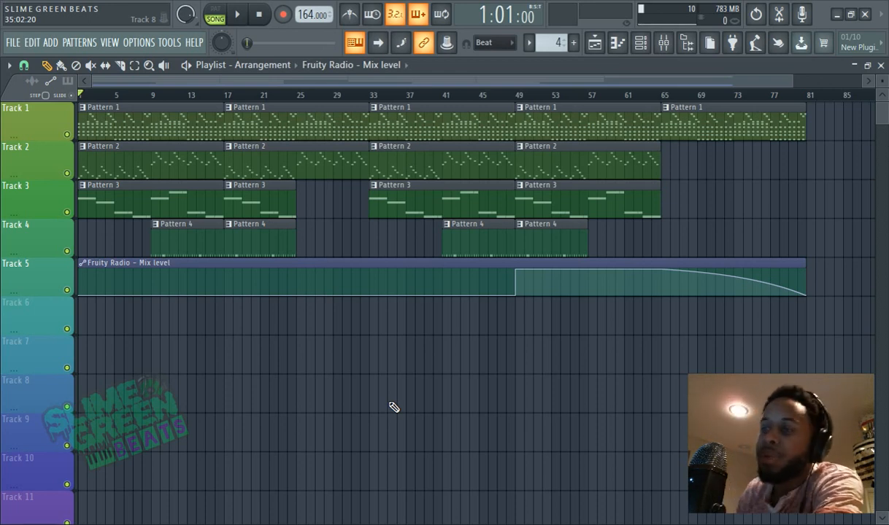
Open the Windows Sound settings and look through the list of recording devices.
key(super)
text(sound)
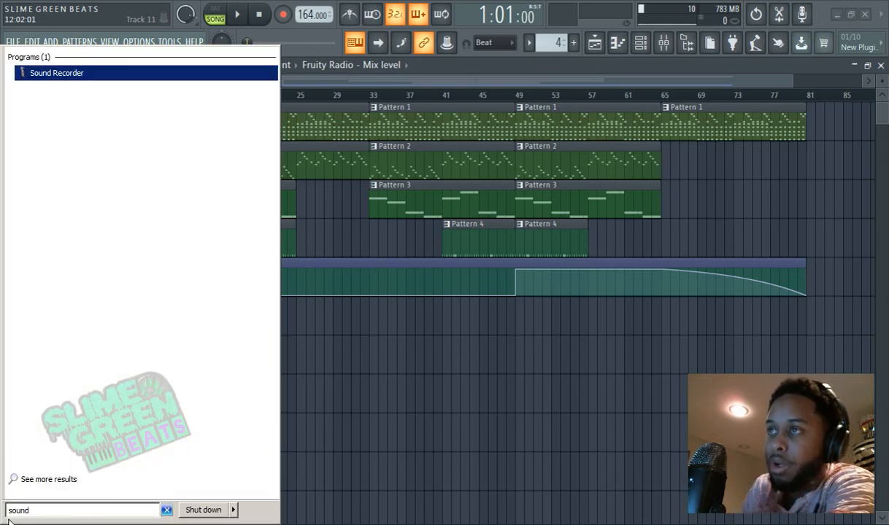
click(70, 111)
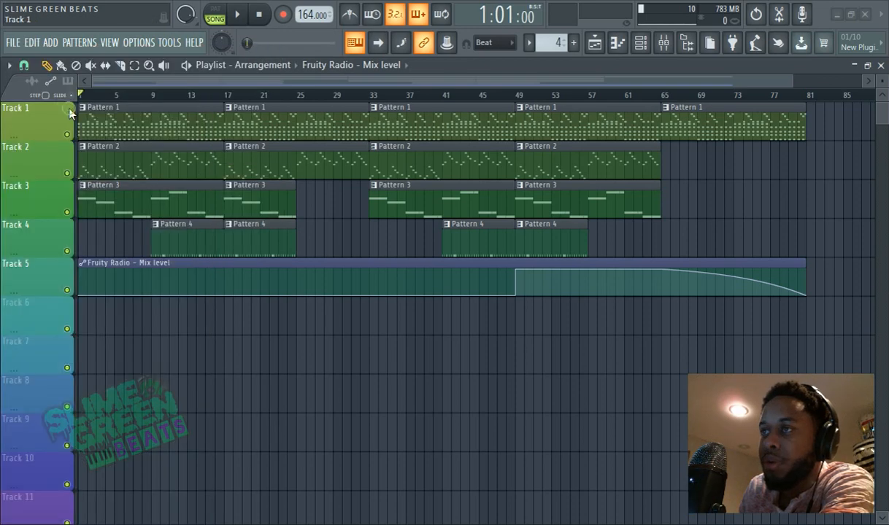
click(105, 60)
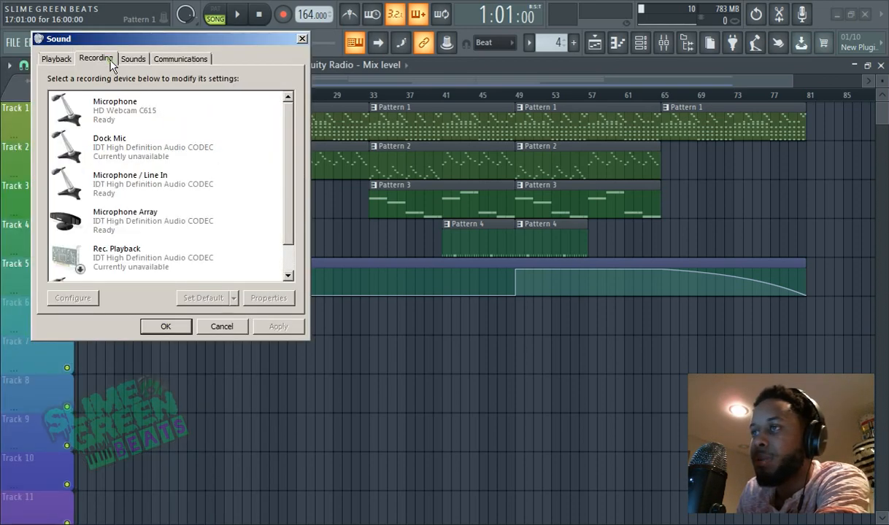
scroll(182, 118, down, 3)
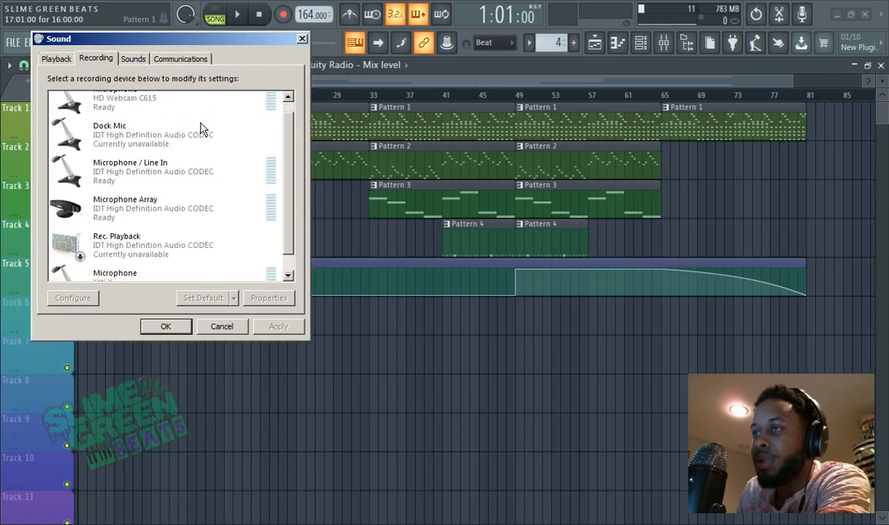
Check the default-device options for the Yeti X microphone and close the Sound settings.
click(135, 271)
right_click(144, 270)
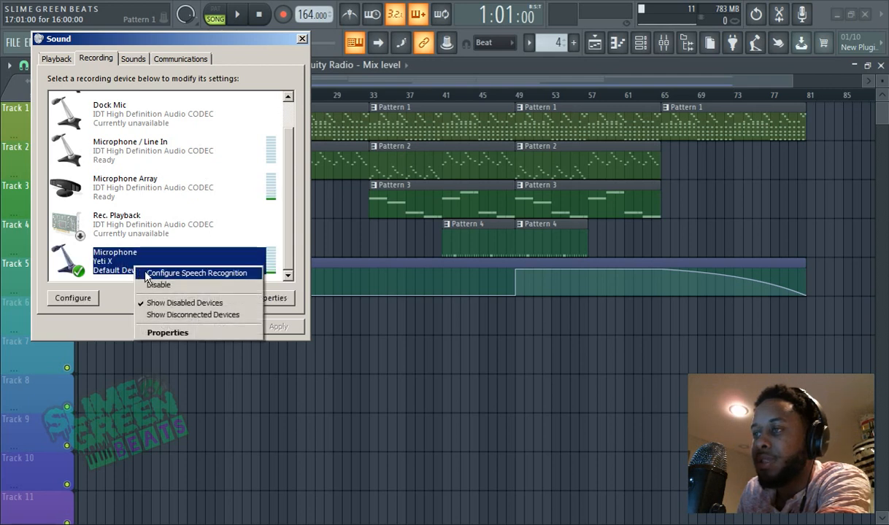
click(121, 295)
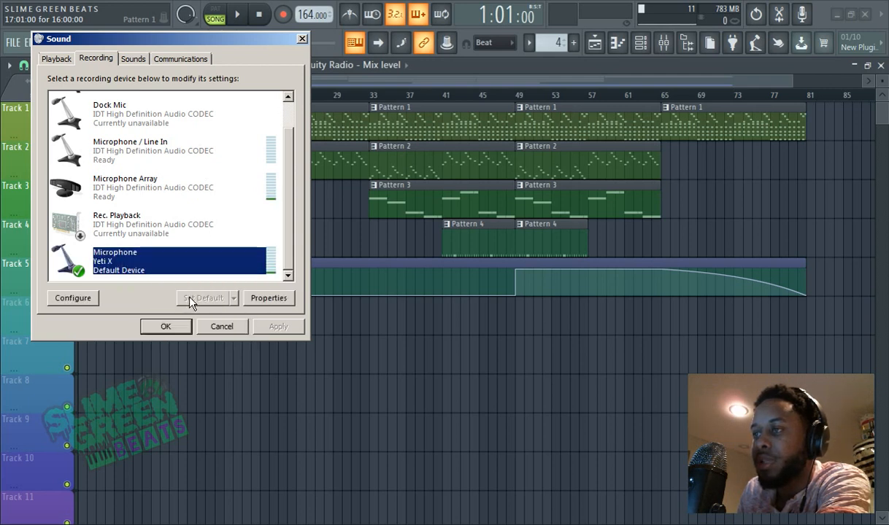
click(301, 39)
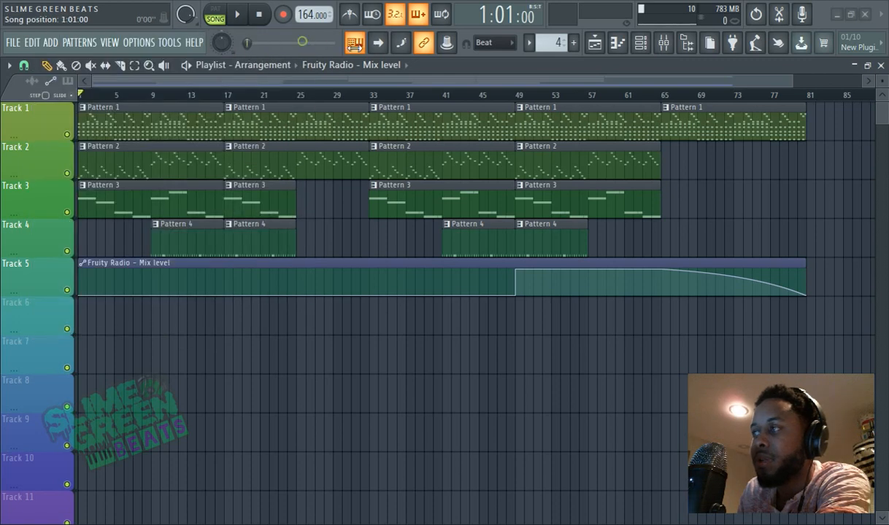
Open the mixer, select the Vocals track and view its available audio input sources.
click(664, 48)
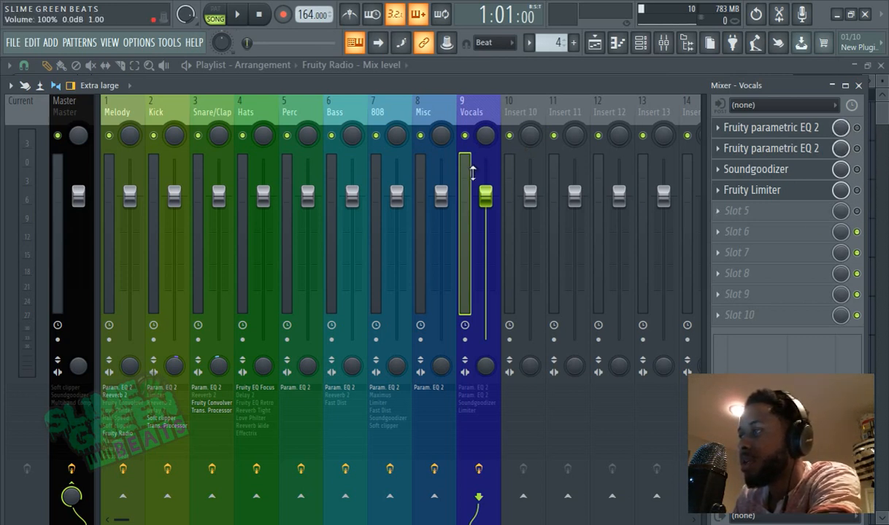
click(422, 173)
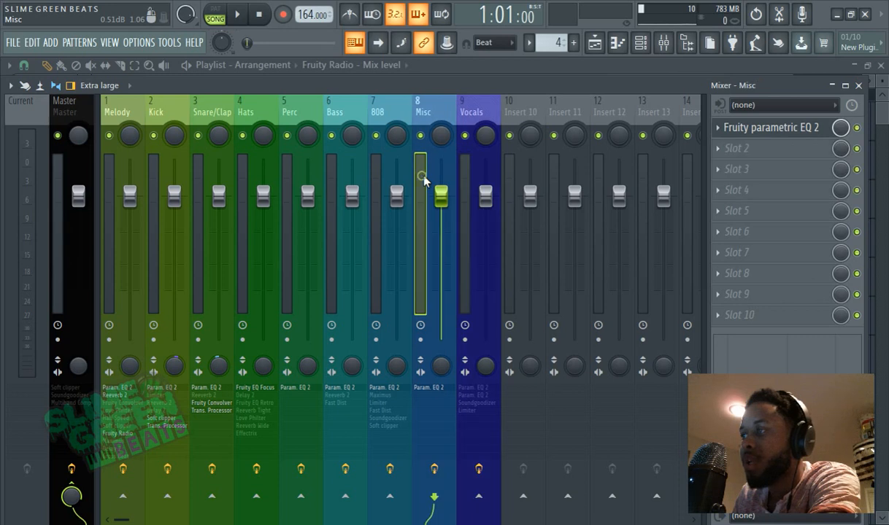
click(467, 179)
click(755, 105)
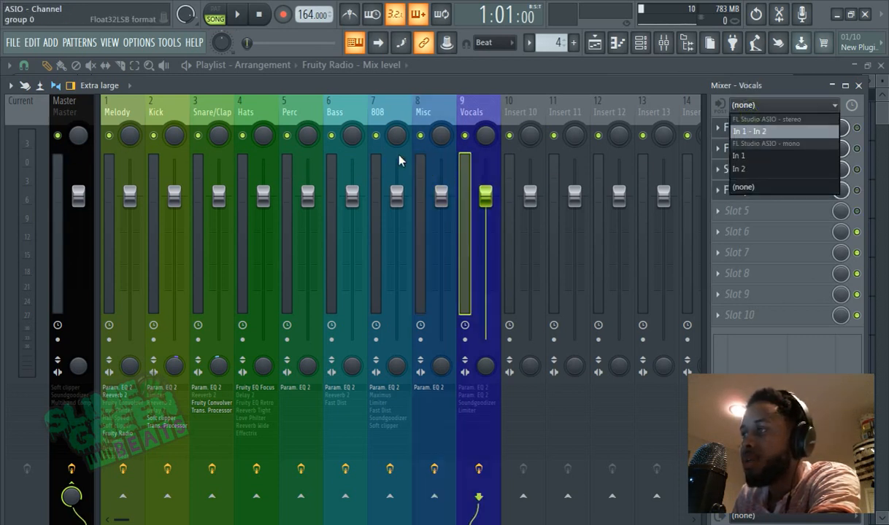
click(456, 90)
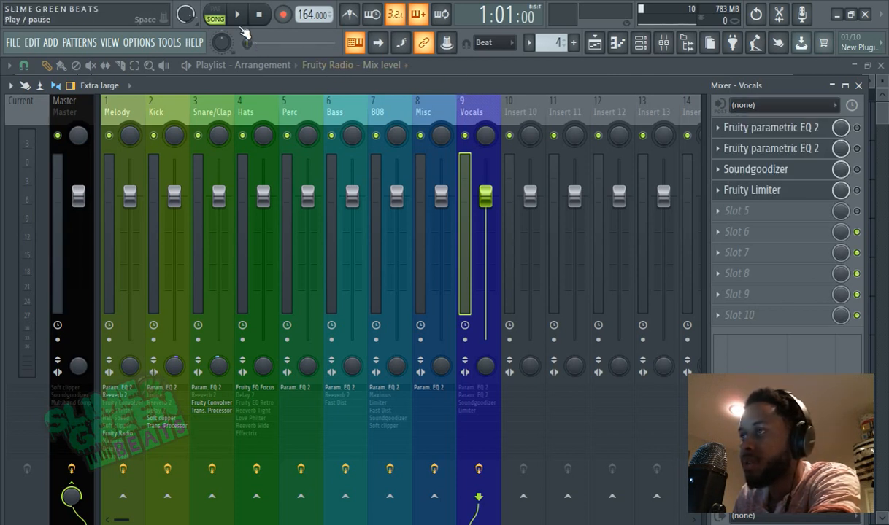
Play a short stretch of the beat, return the song position to the start and stop playback.
key(space)
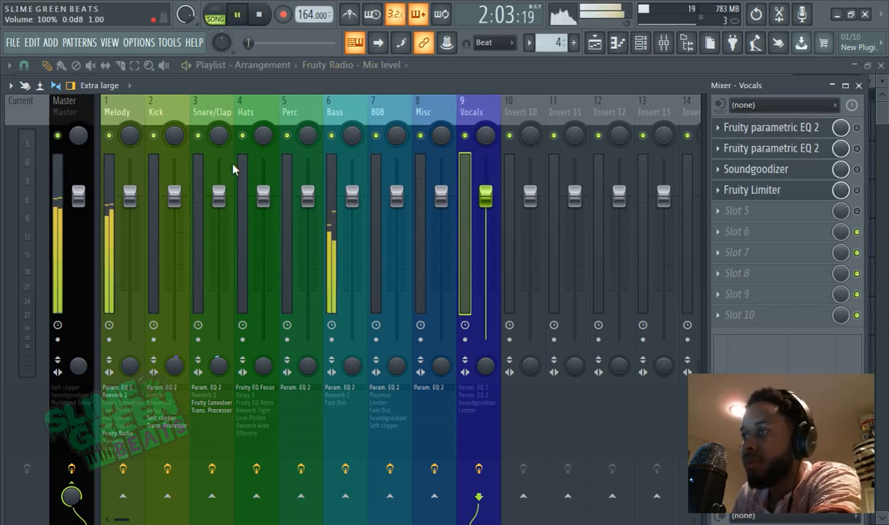
mouse_move(249, 42)
mouse_down()
mouse_move(283, 42)
mouse_move(246, 43)
mouse_up()
click(238, 14)
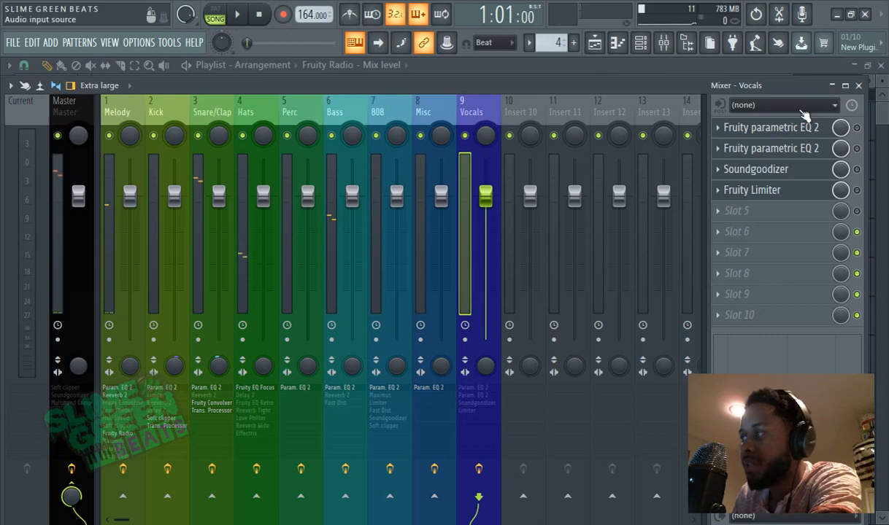
Set the Vocals track's audio input to mono In 1 and record a vocal take over the beat up to about bar 68.
click(766, 105)
click(763, 158)
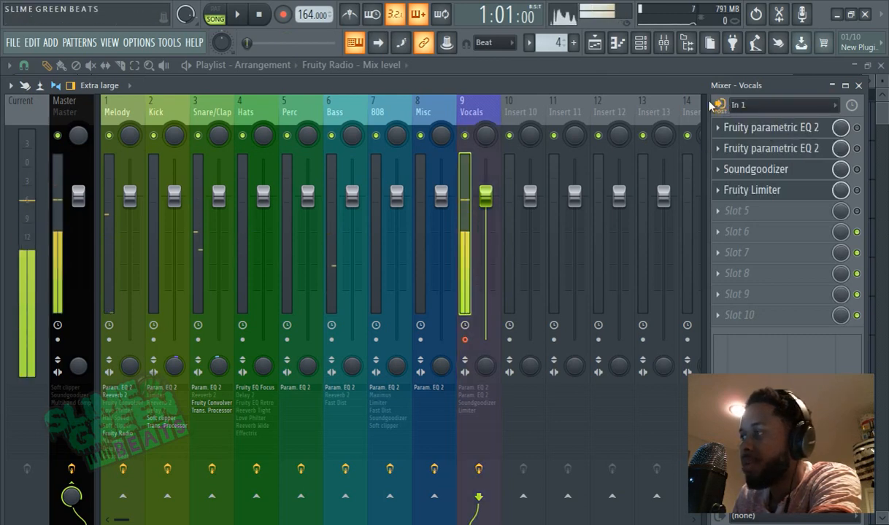
click(595, 44)
click(283, 15)
click(238, 15)
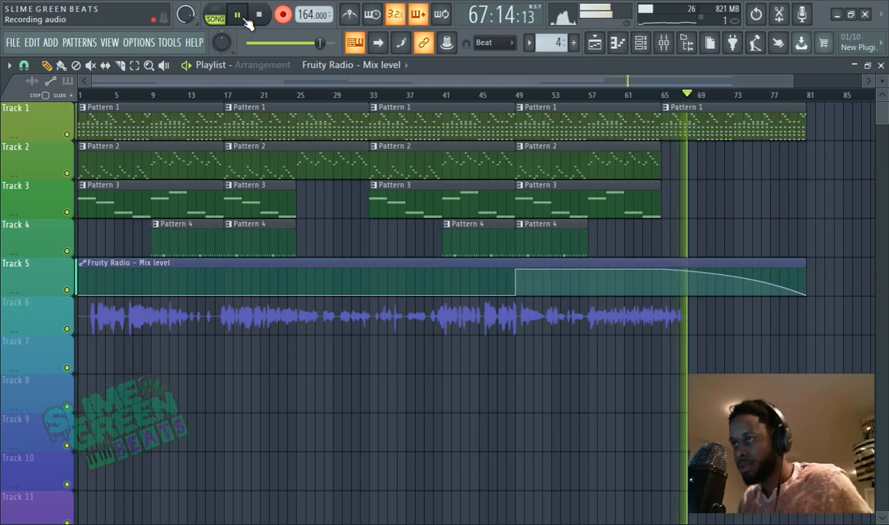
click(283, 15)
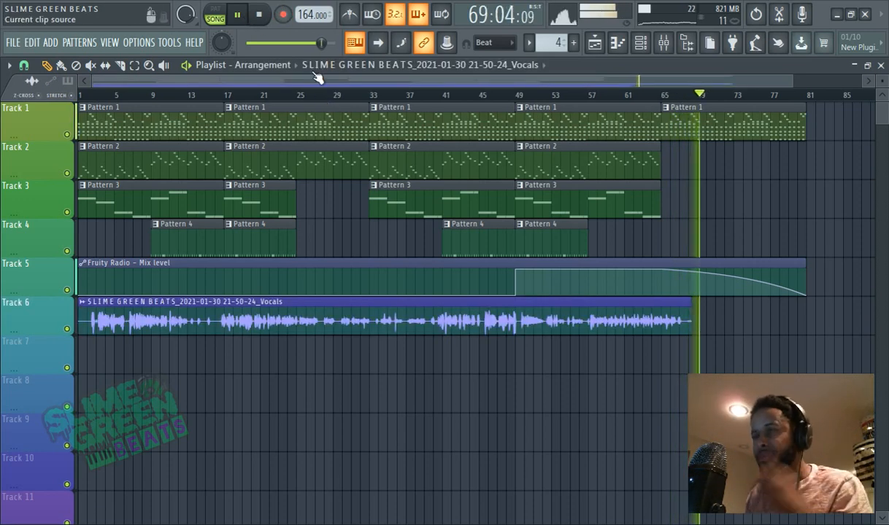
click(237, 15)
Set the Vocals mixer track's audio input to (none) and return to the playlist.
click(675, 51)
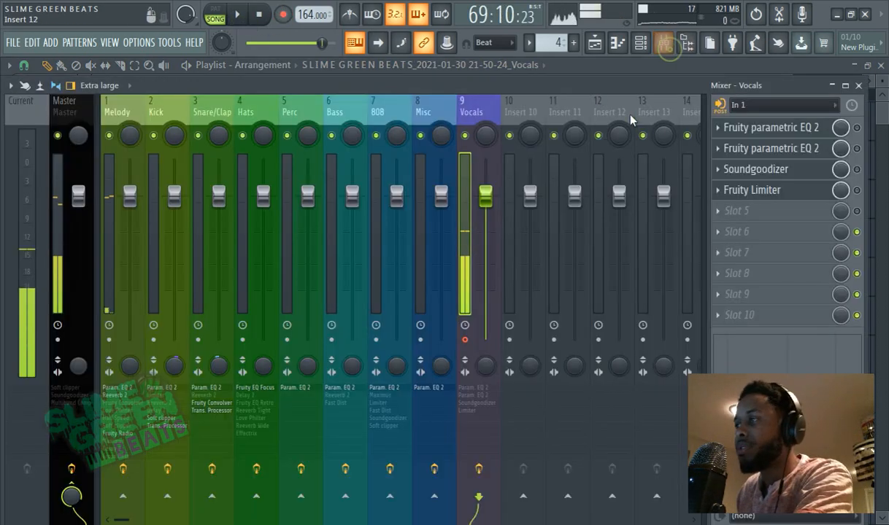
click(777, 105)
click(754, 186)
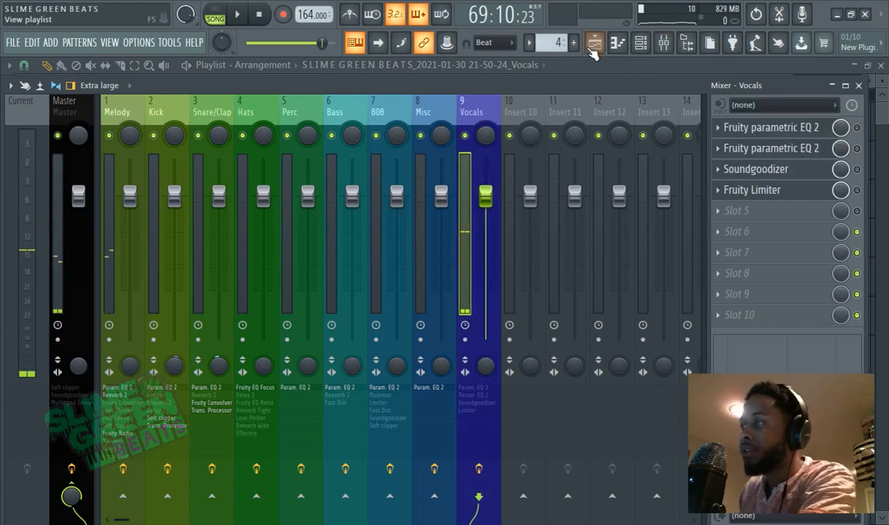
click(594, 43)
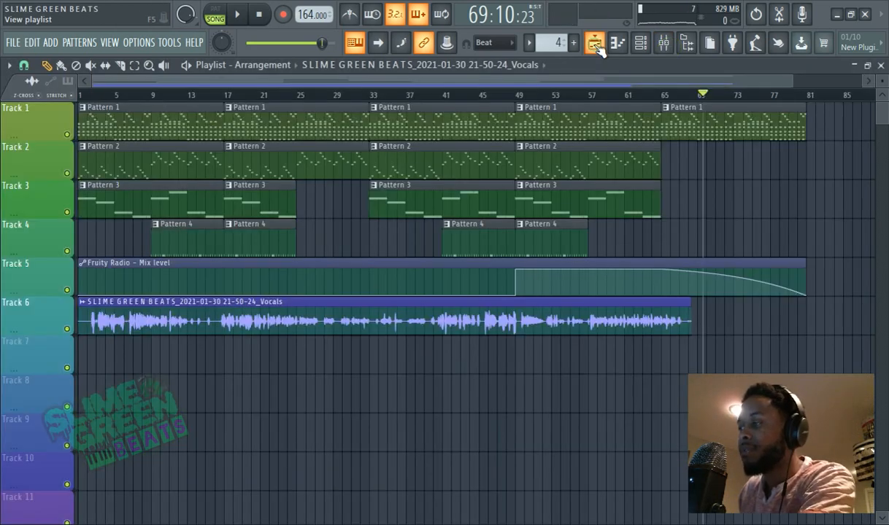
Open the recorded vocal clip's channel settings and play the song from the start.
double_click(315, 312)
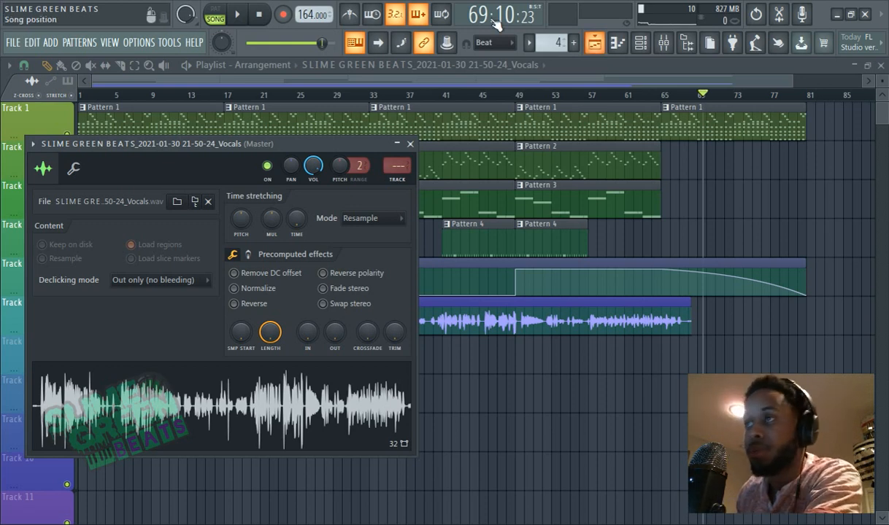
drag(321, 43, 247, 43)
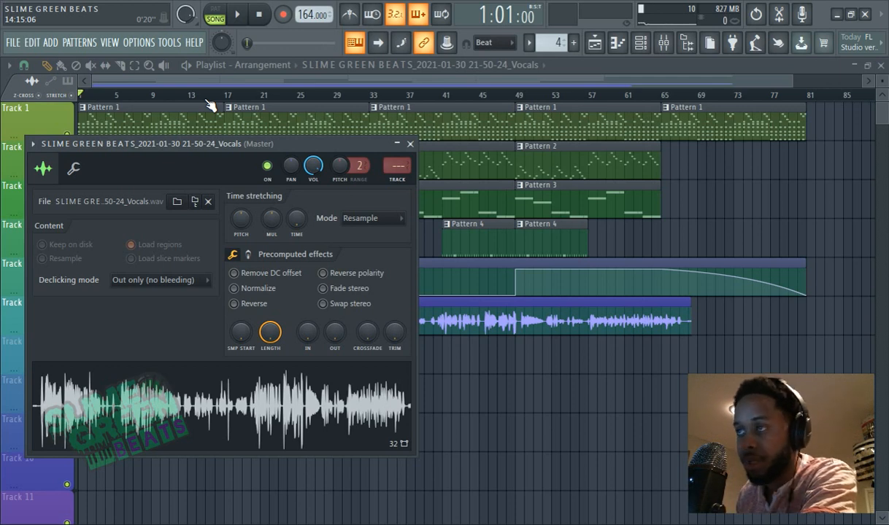
click(236, 15)
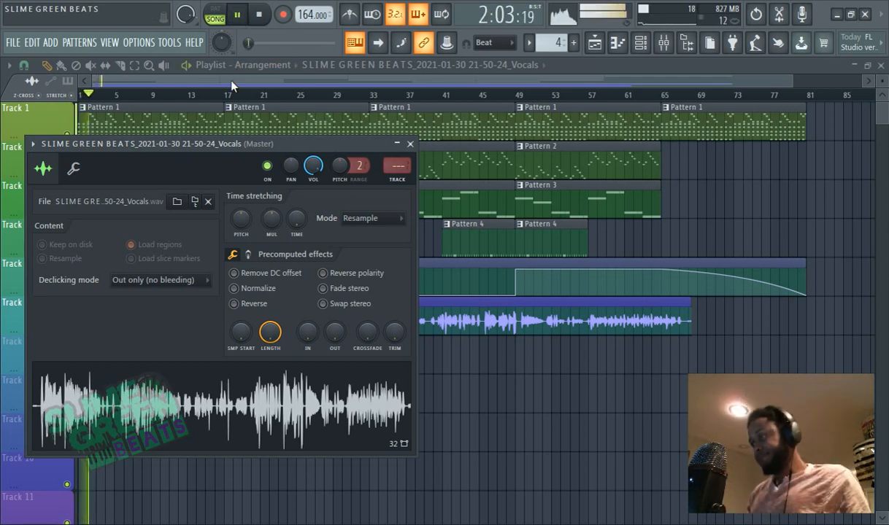
Route the vocal recording's channel to mixer track 9 in the channel rack and play the song with the mixer open.
click(617, 42)
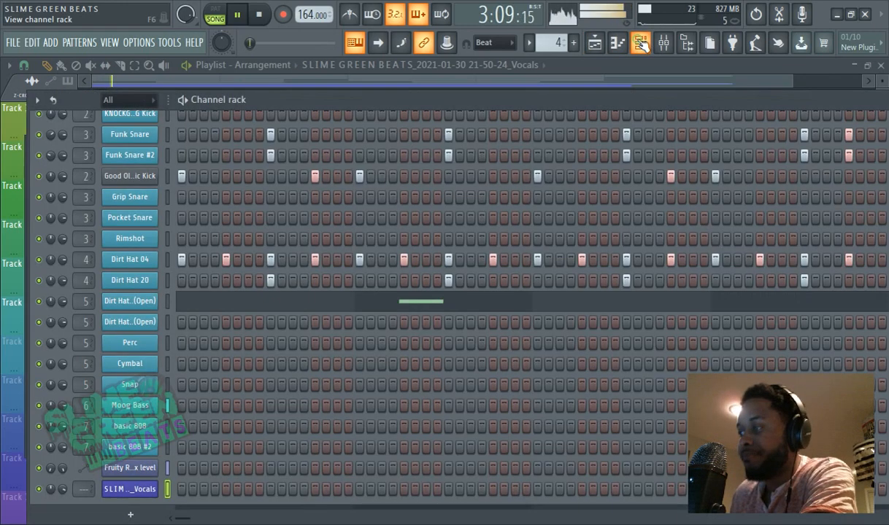
click(236, 16)
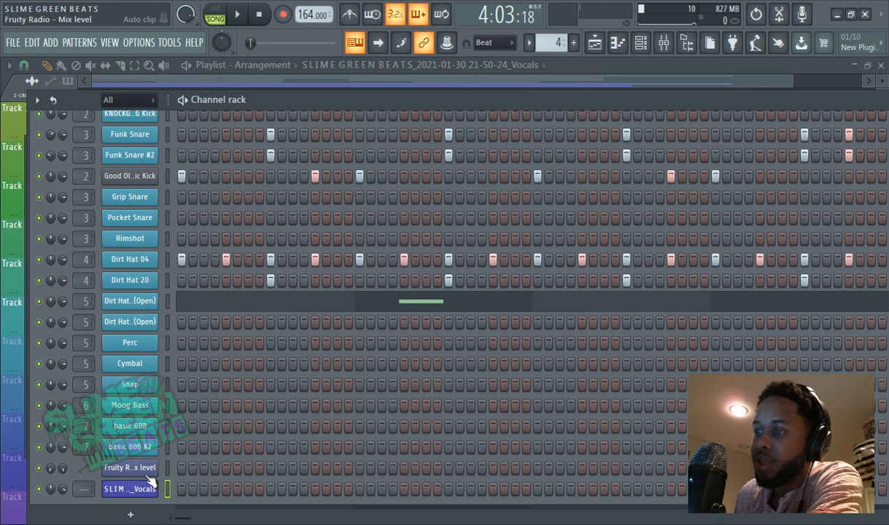
click(237, 15)
key(space)
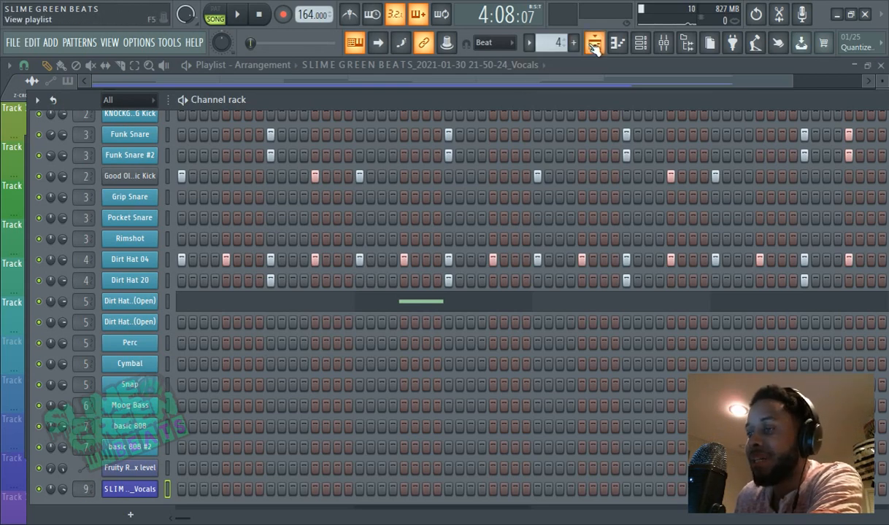
click(631, 44)
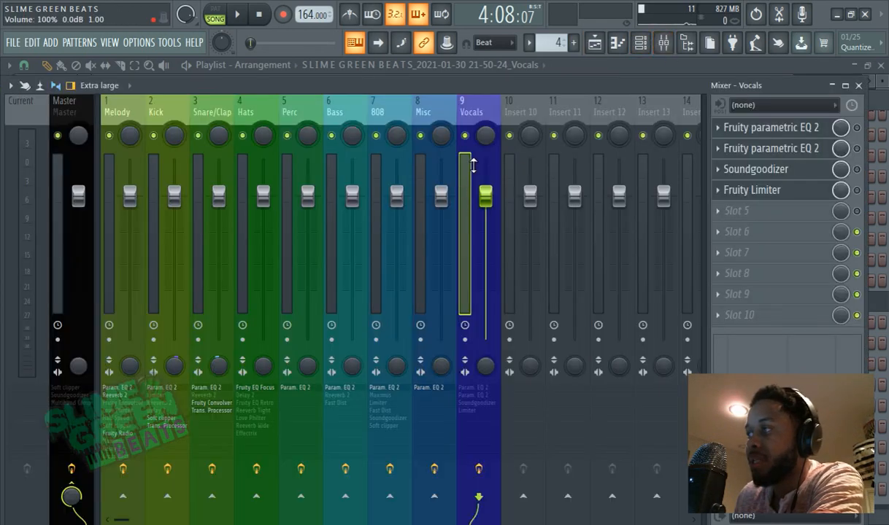
click(243, 22)
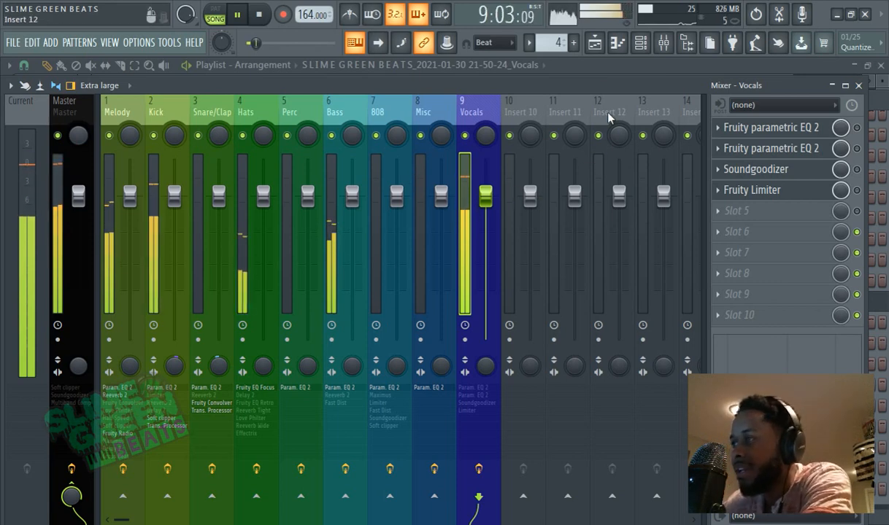
Slice the vocal clip on Track 6 at about bar 67, delete the leftover tail and pause playback.
click(598, 67)
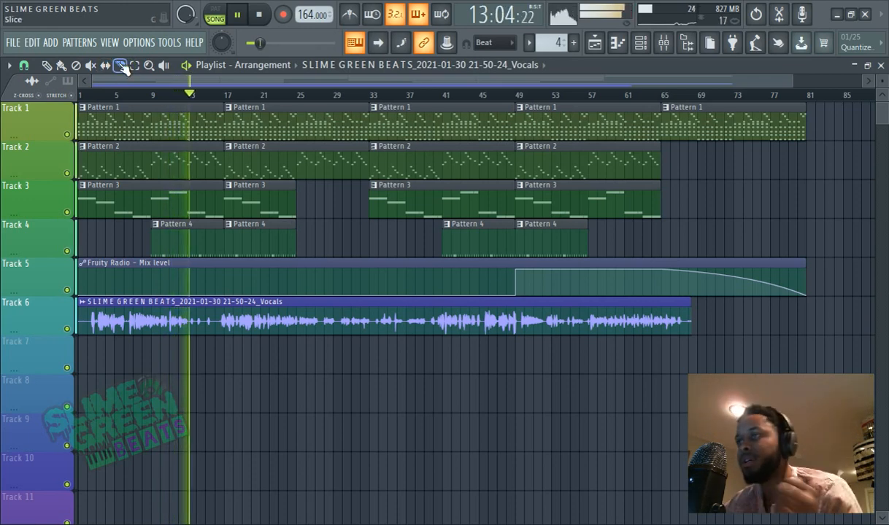
scroll(684, 308, up, 8)
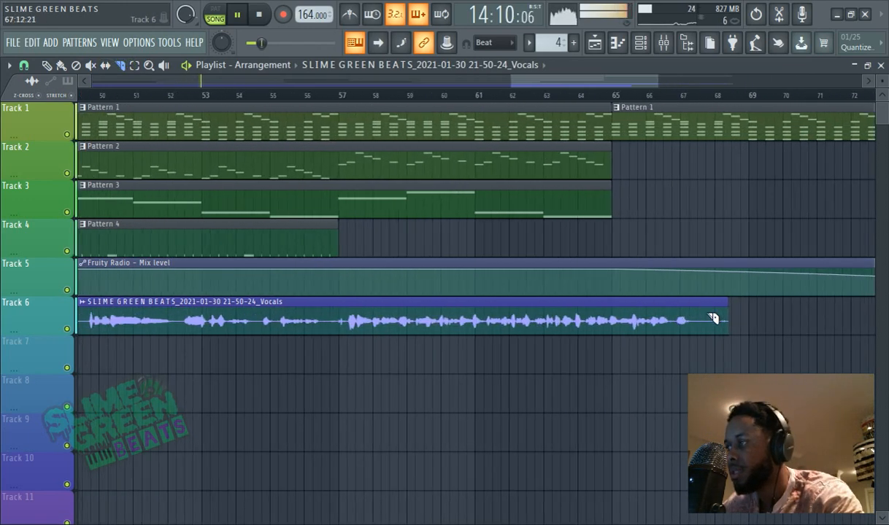
drag(691, 303, 691, 332)
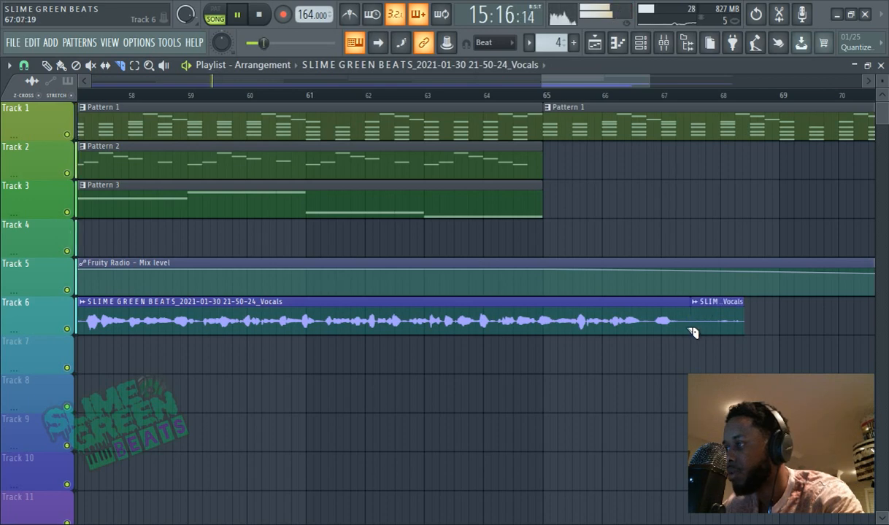
scroll(691, 333, down, 10)
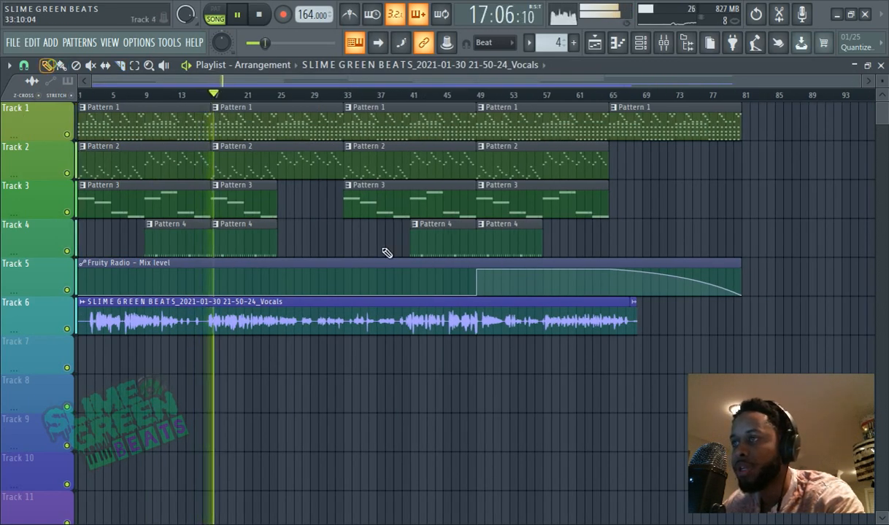
drag(637, 329, 629, 330)
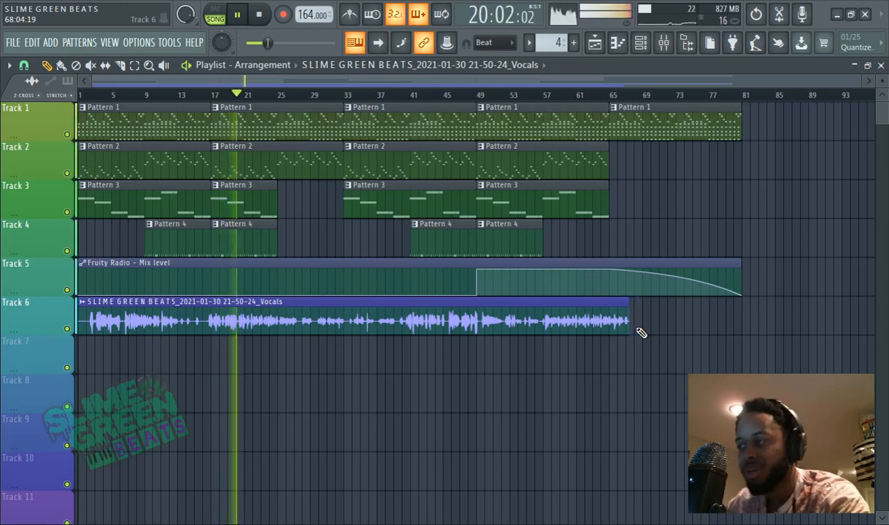
click(237, 15)
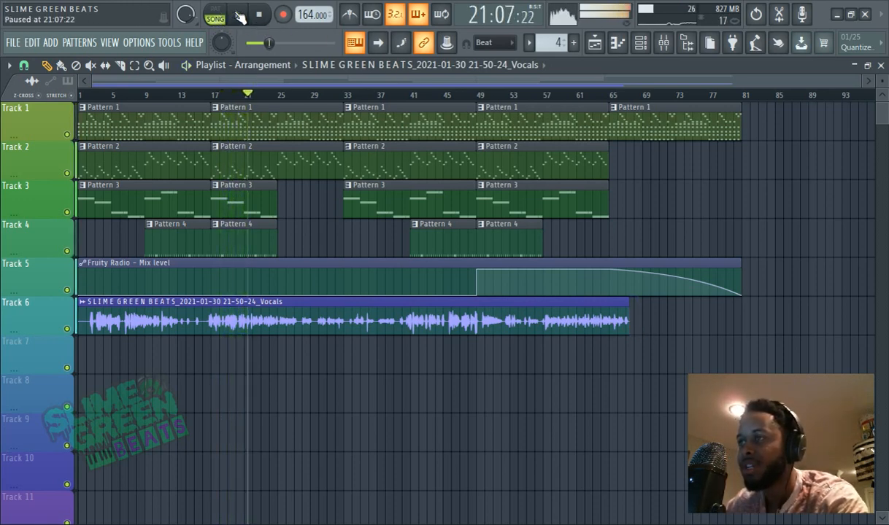
scroll(270, 113, up, 1)
scroll(270, 118, down, 1)
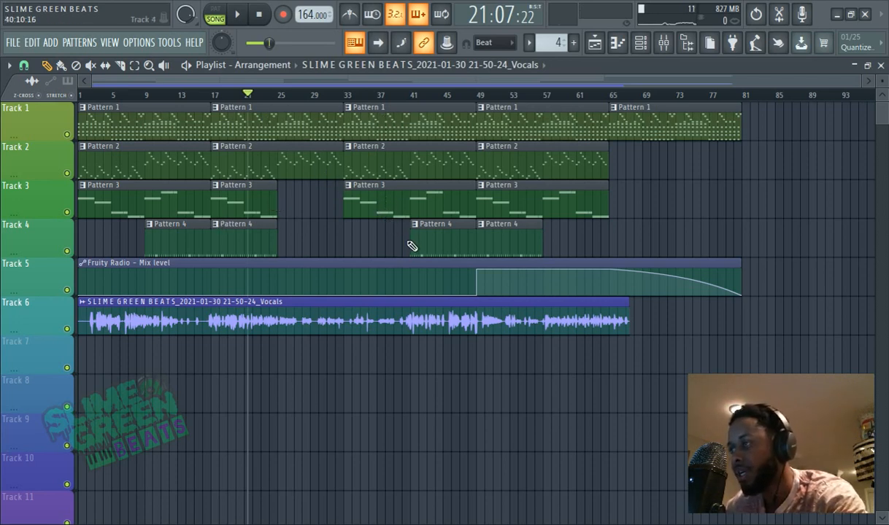
scroll(411, 247, up, 2)
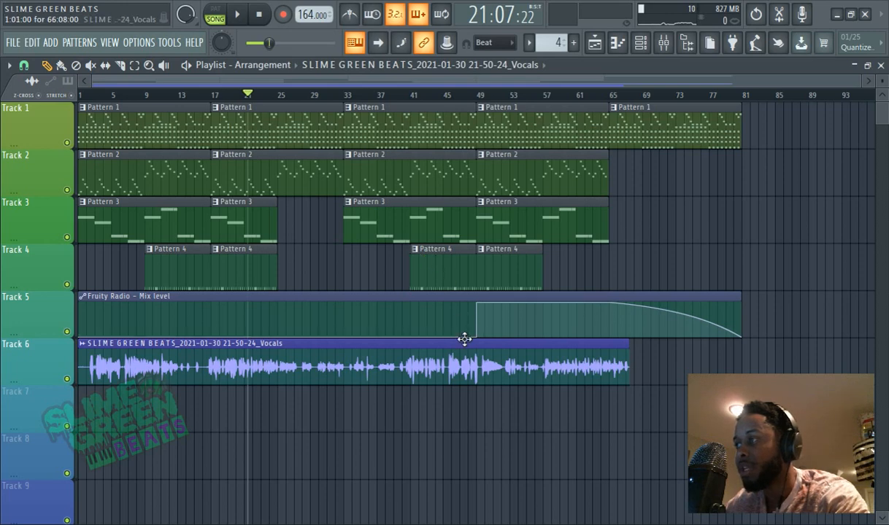
Enable the first Fruity parametric EQ 2 on the Vocals mixer track and resume song playback.
scroll(463, 337, up, 2)
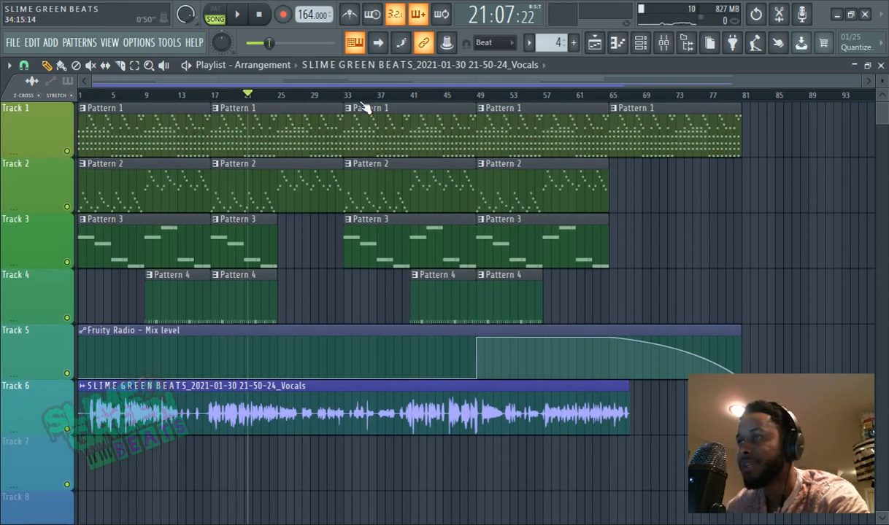
click(665, 45)
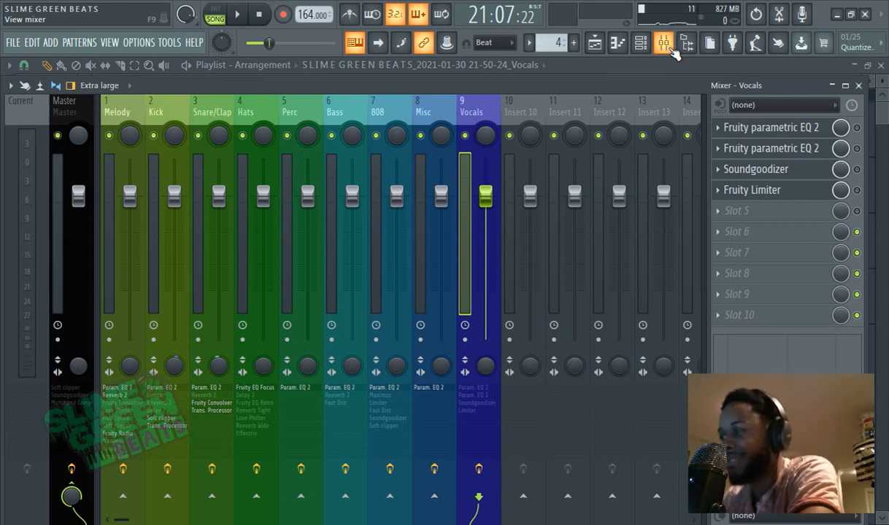
click(787, 130)
click(856, 127)
key(Escape)
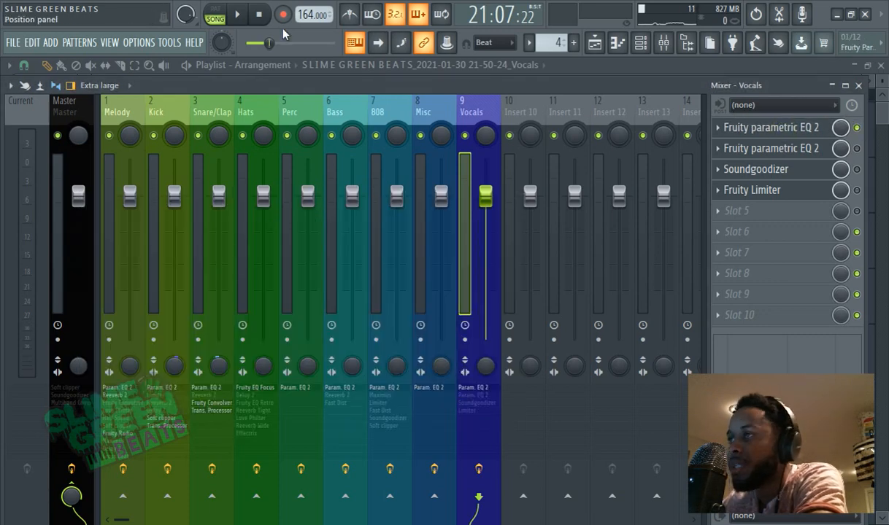
click(238, 15)
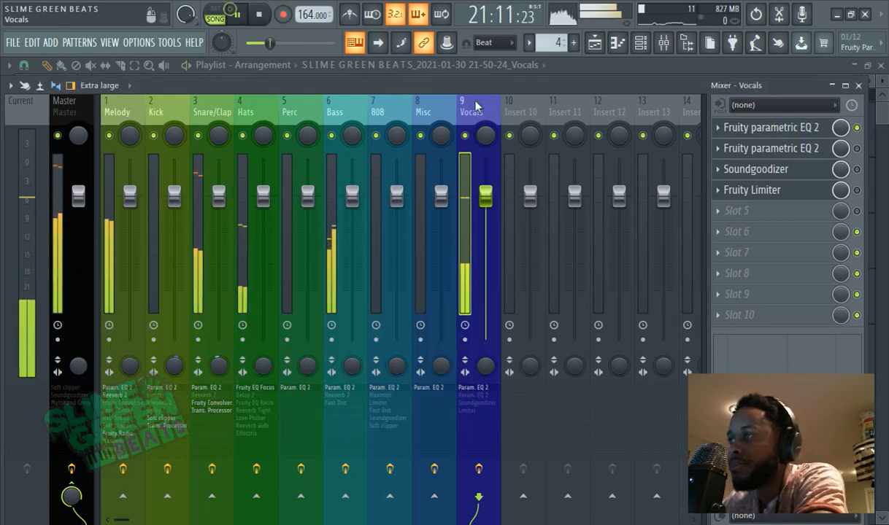
Shape a low cut with band 1 in the Vocals track's first Fruity parametric EQ 2.
click(736, 130)
drag(115, 376, 138, 374)
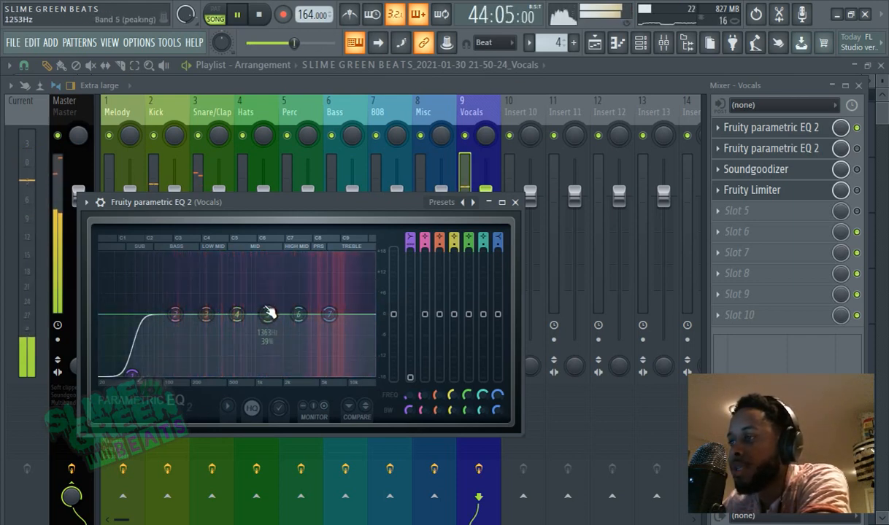
Sweep a boosted band 5 across the vocal's frequency range and reset the band.
drag(267, 322, 330, 291)
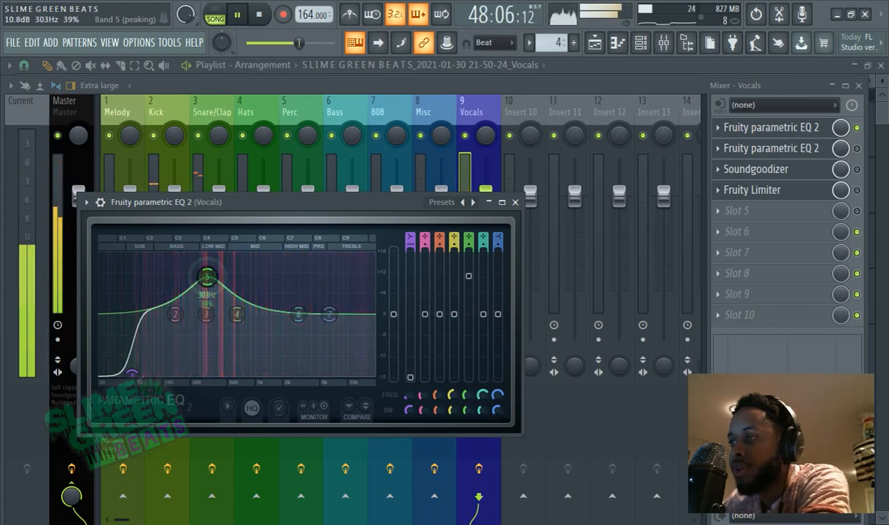
right_click(248, 291)
click(285, 321)
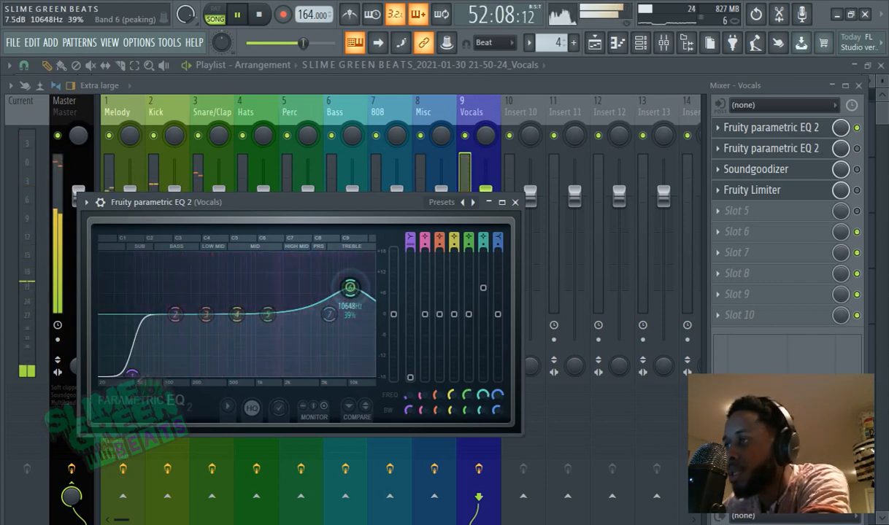
Boost band 6 of the vocal EQ at about 5950 Hz and close the EQ.
drag(351, 286, 329, 298)
right_click(329, 298)
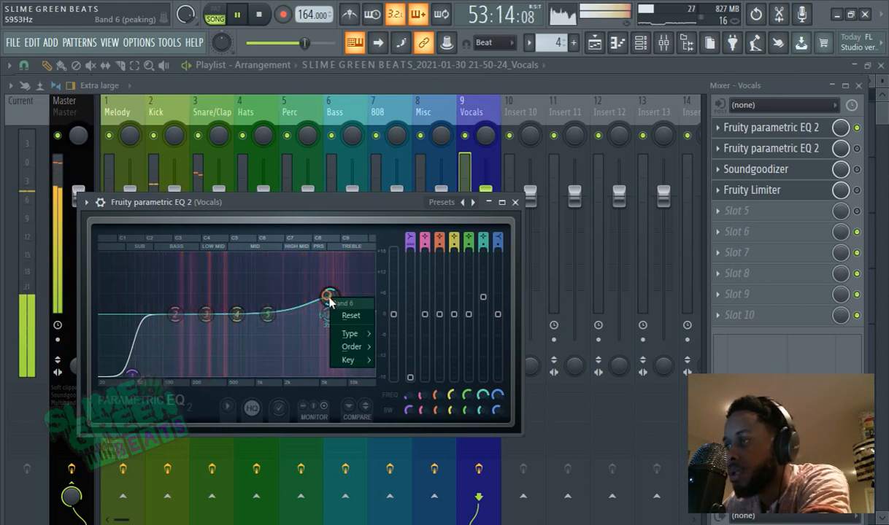
click(329, 300)
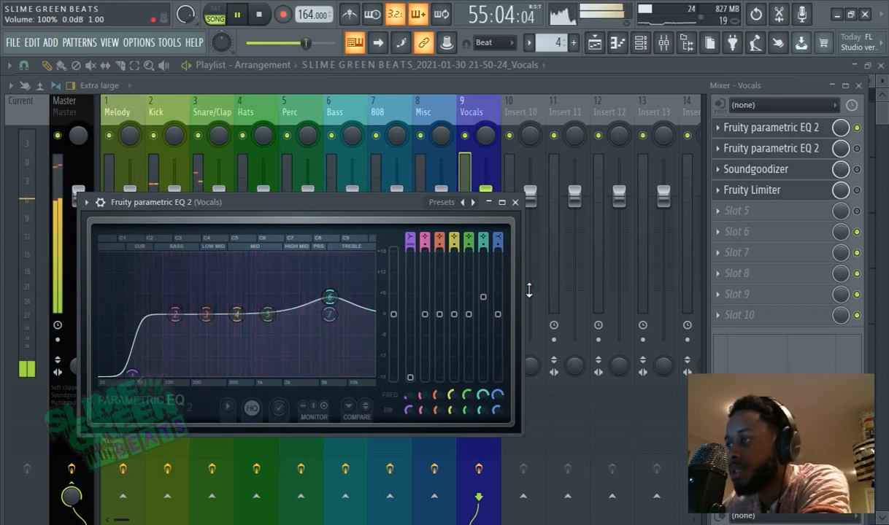
click(858, 132)
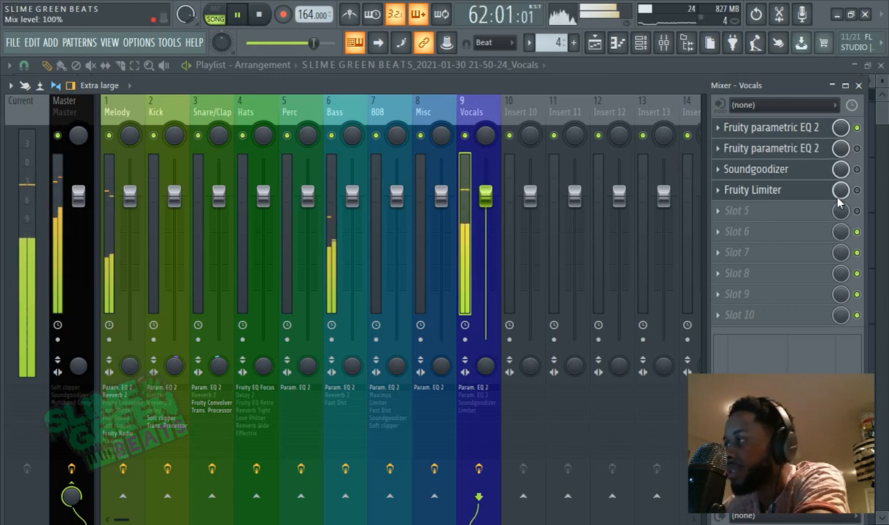
Enable the Vocals track's Fruity Limiter and adjust the ceiling in its limiter section while replaying the song from an earlier point.
click(791, 191)
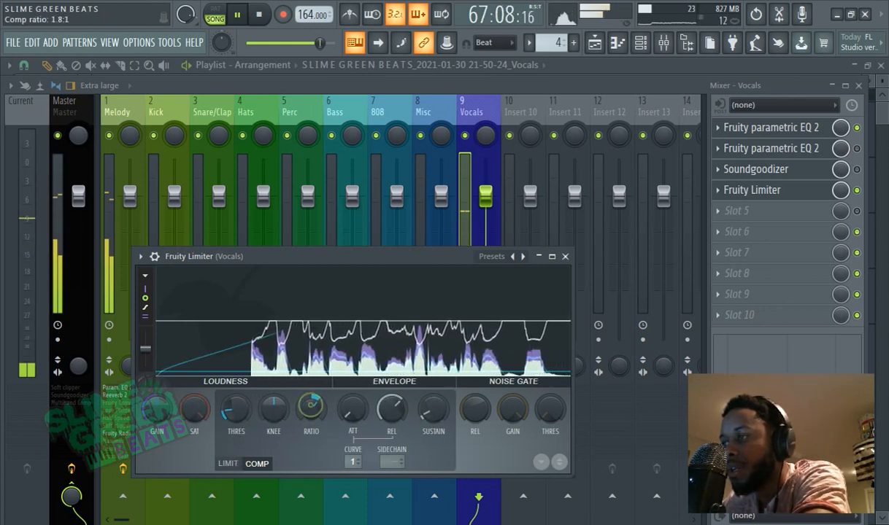
click(232, 463)
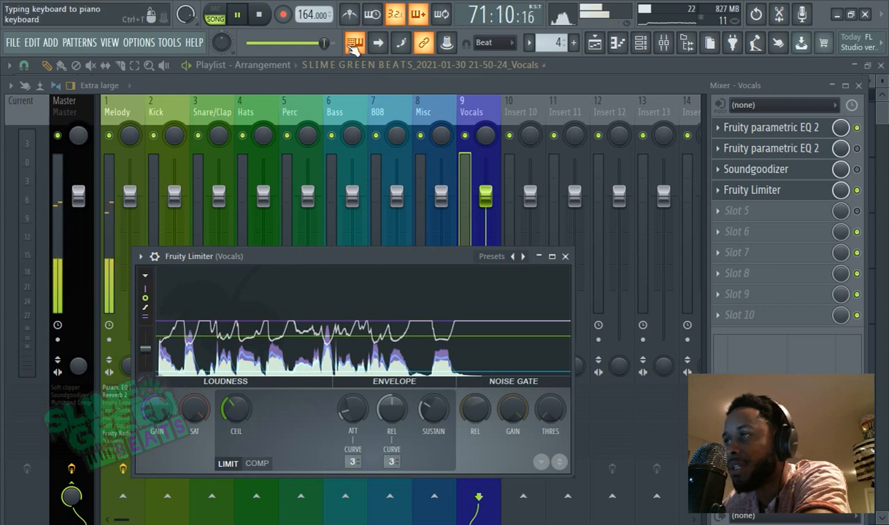
drag(324, 44, 269, 44)
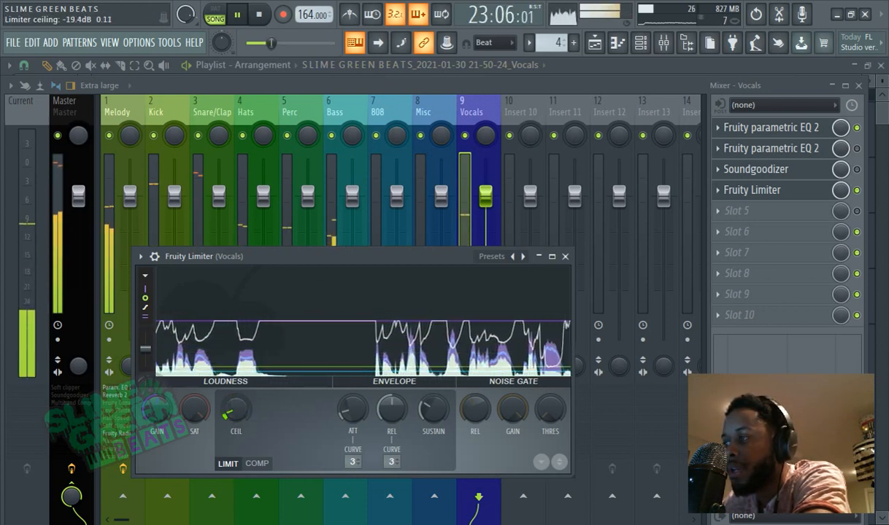
drag(235, 409, 235, 417)
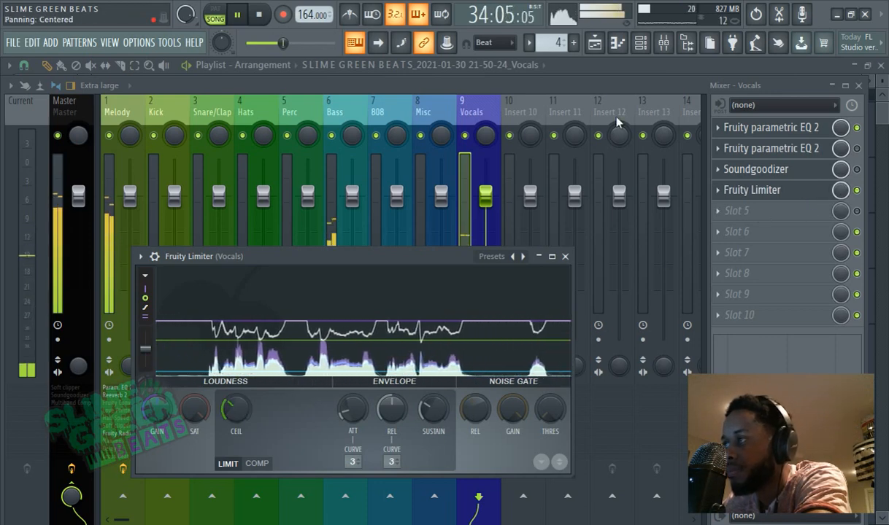
Open the vocal clip's channel settings from the playlist and set the channel volume to 91%.
click(611, 67)
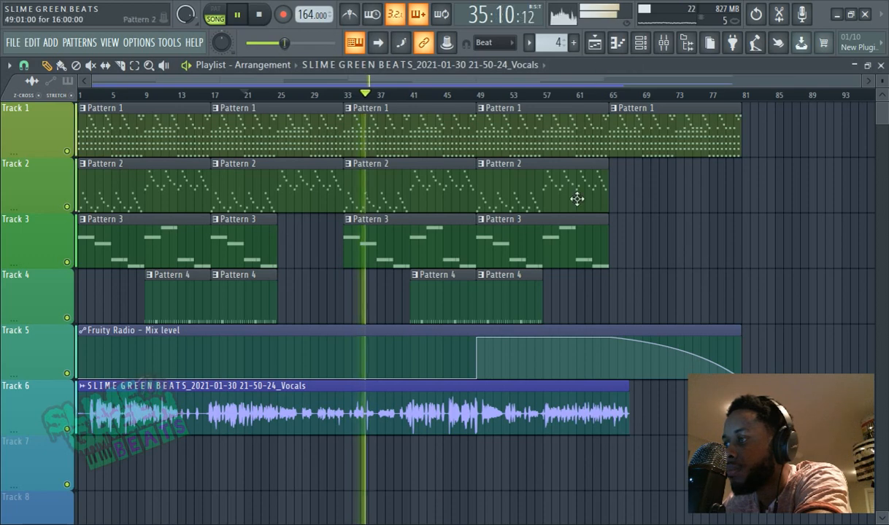
double_click(391, 418)
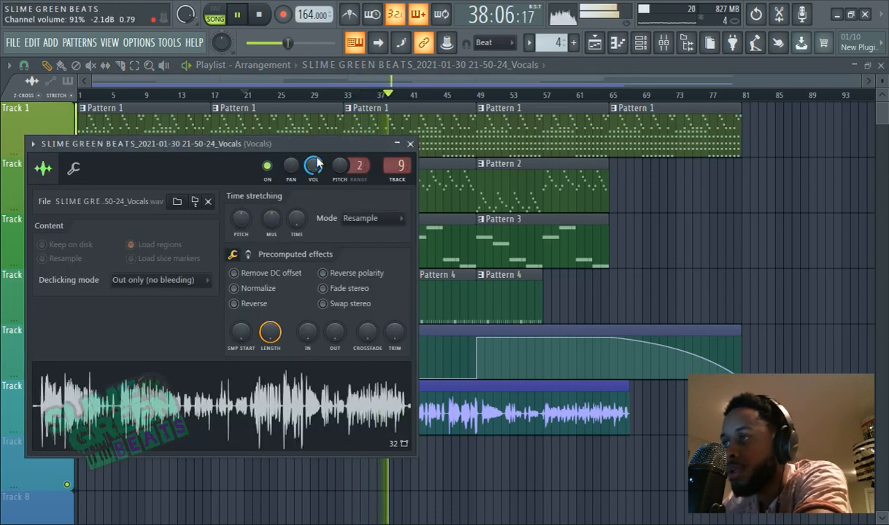
Load Fruity Convolver into effect slot 5 of the Vocals mixer track.
click(663, 42)
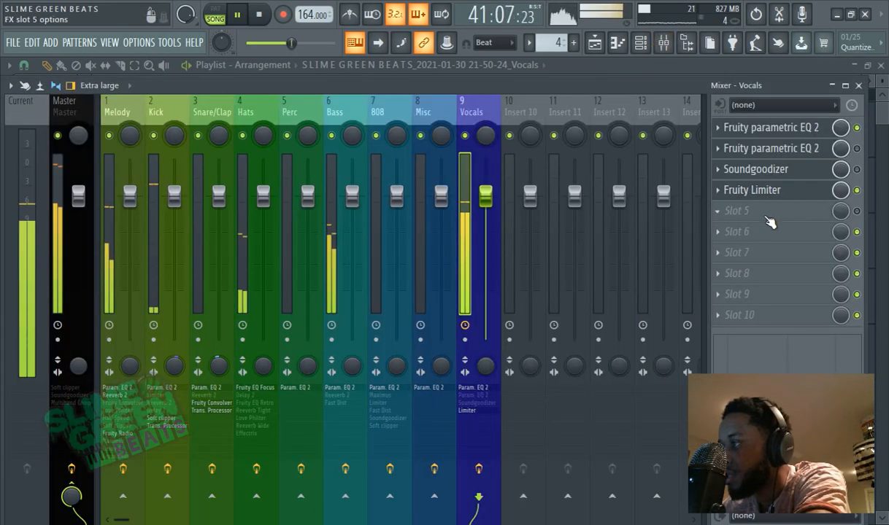
click(815, 221)
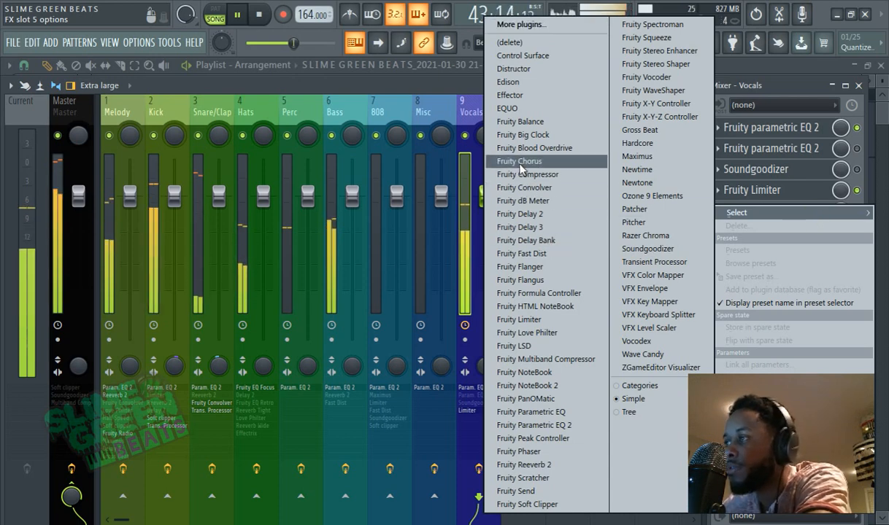
click(523, 189)
Lower the Fruity Convolver's mix level on the Vocals track by ear during playback.
drag(838, 213, 837, 274)
drag(841, 211, 841, 183)
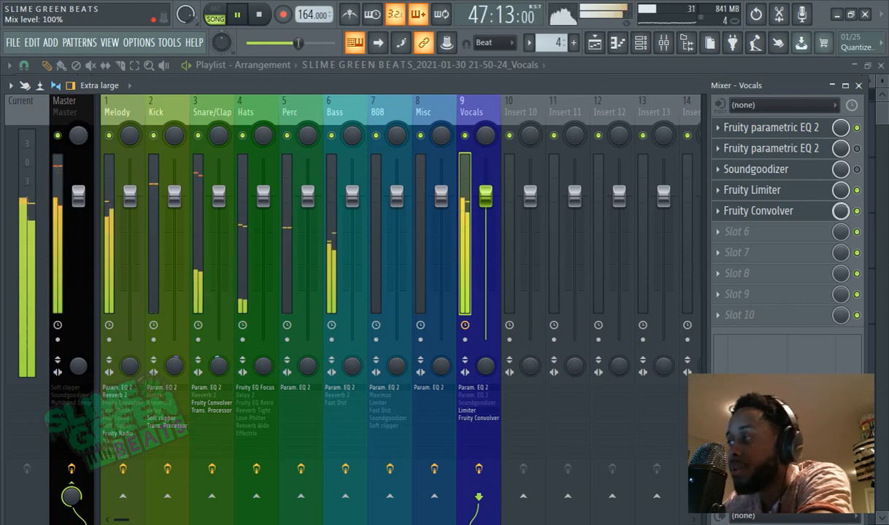
drag(841, 211, 841, 229)
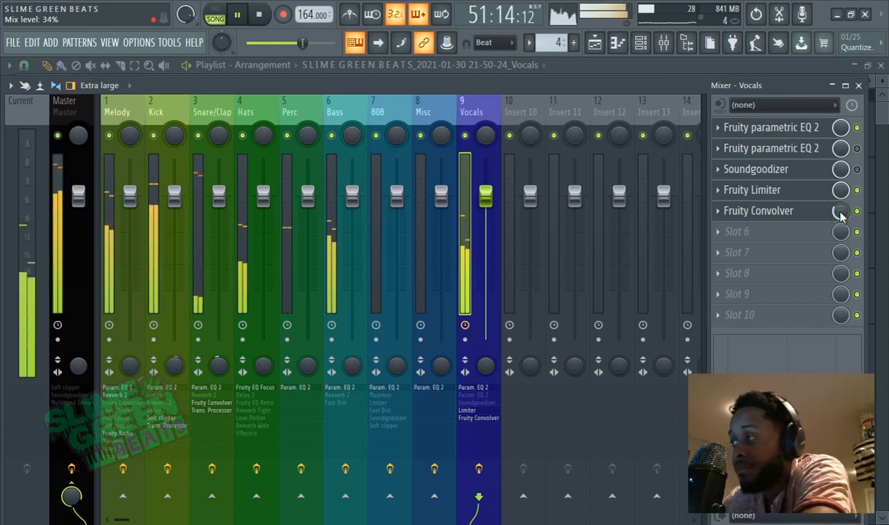
mouse_move(841, 211)
mouse_down()
mouse_move(841, 182)
mouse_move(841, 213)
mouse_up()
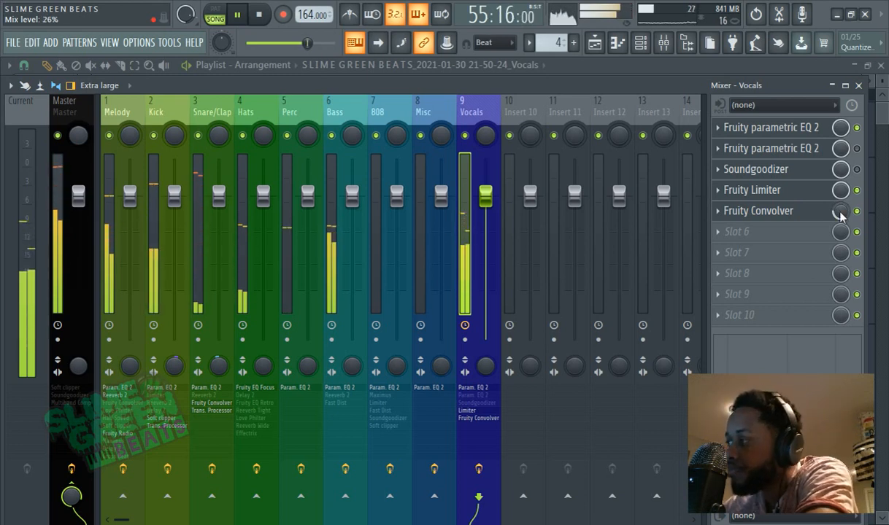
drag(841, 211, 841, 183)
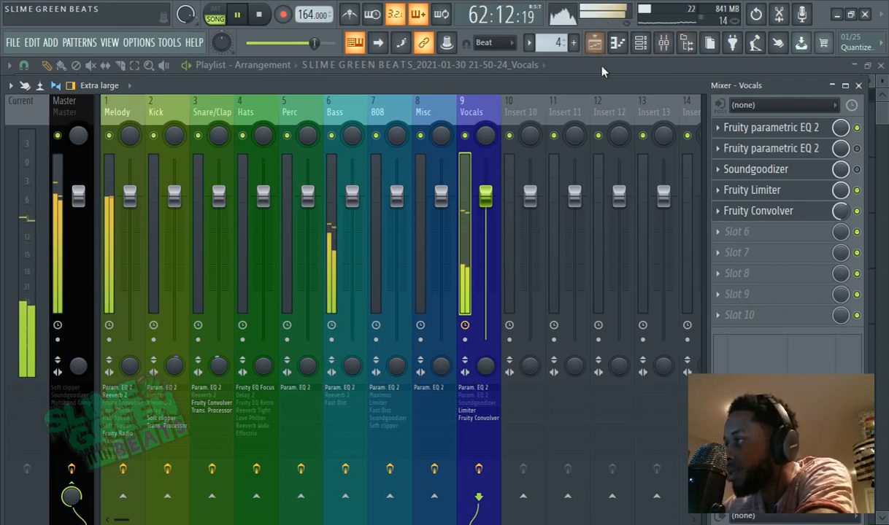
Place a duplicate of the Track 6 vocal clip on Track 7, aligned with the original.
click(572, 64)
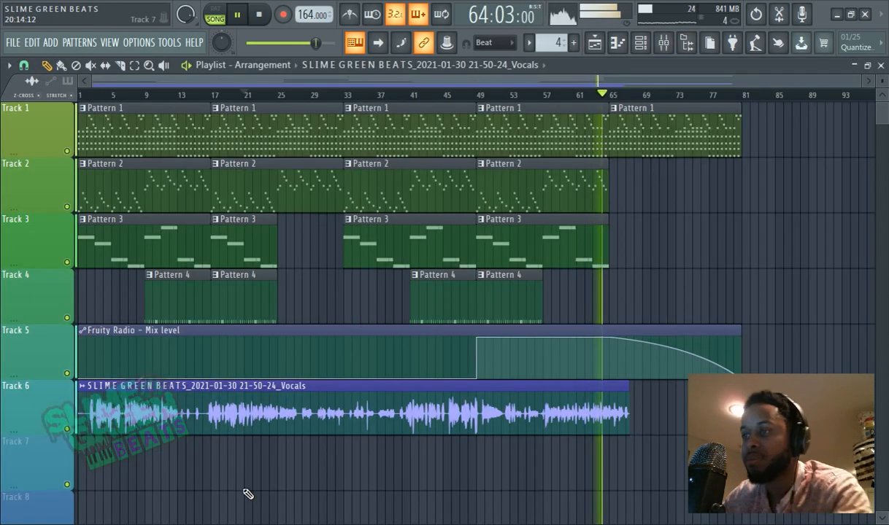
scroll(189, 447, up, 2)
drag(194, 447, 101, 474)
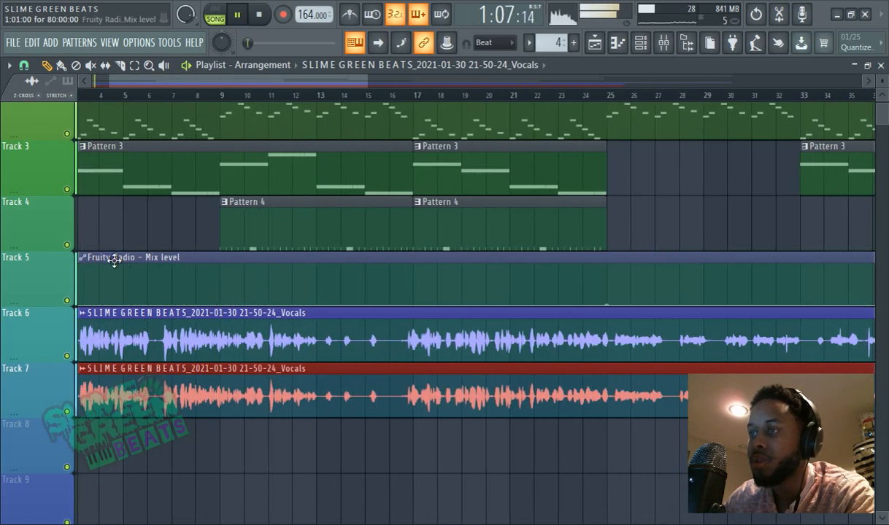
Shift the duplicated vocal clip on Track 7 slightly later so it starts at 1:01:05.
scroll(171, 92, up, 8)
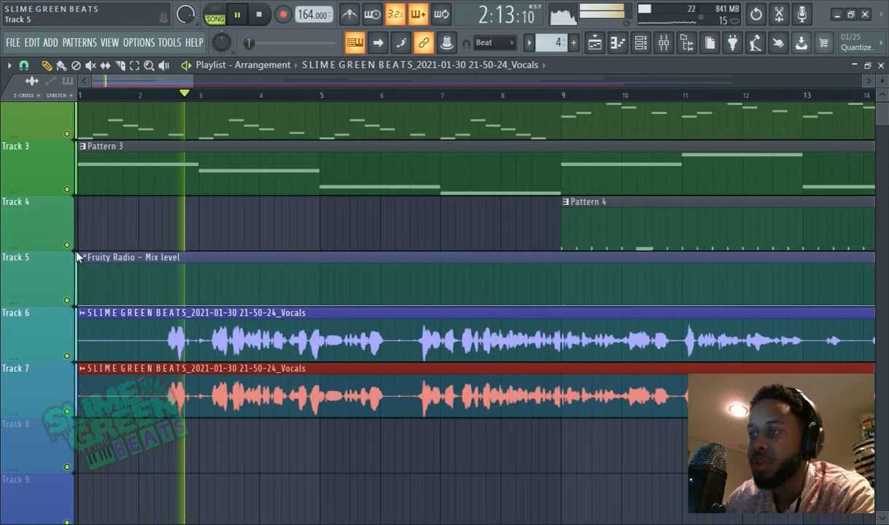
scroll(198, 351, up, 4)
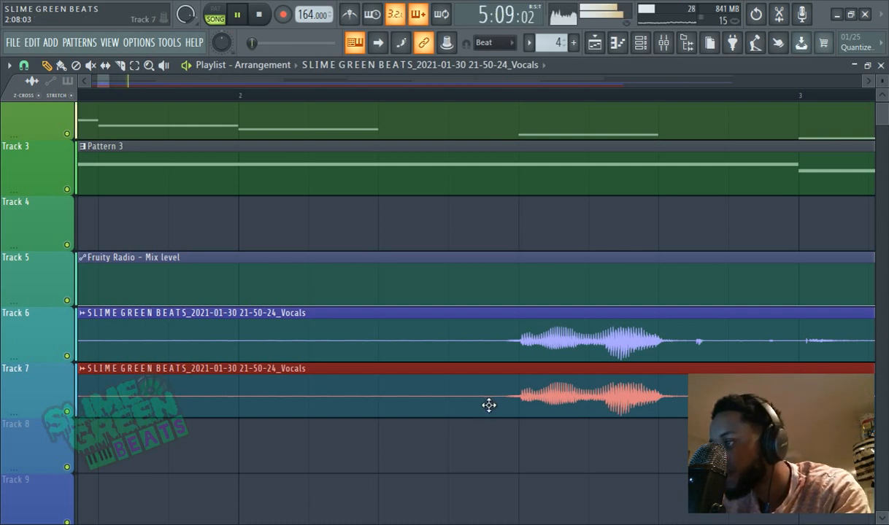
drag(488, 405, 496, 406)
scroll(510, 367, down, 6)
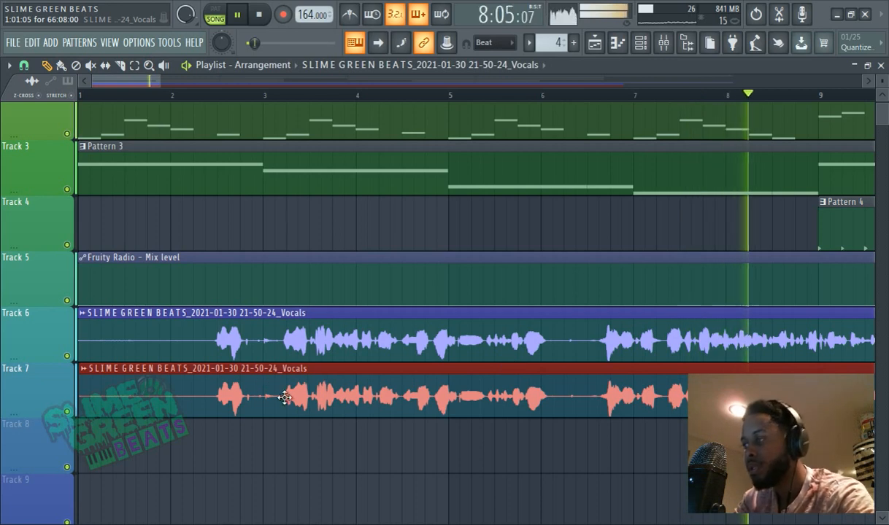
scroll(212, 321, down, 4)
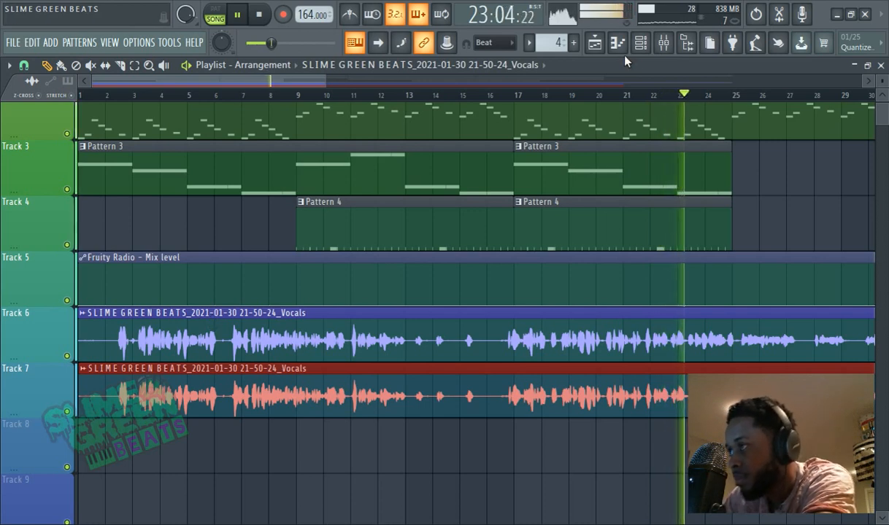
Slightly raise the main level of the Vocals track's first Fruity parametric EQ 2.
click(640, 43)
drag(485, 196, 495, 181)
right_click(494, 181)
key(Escape)
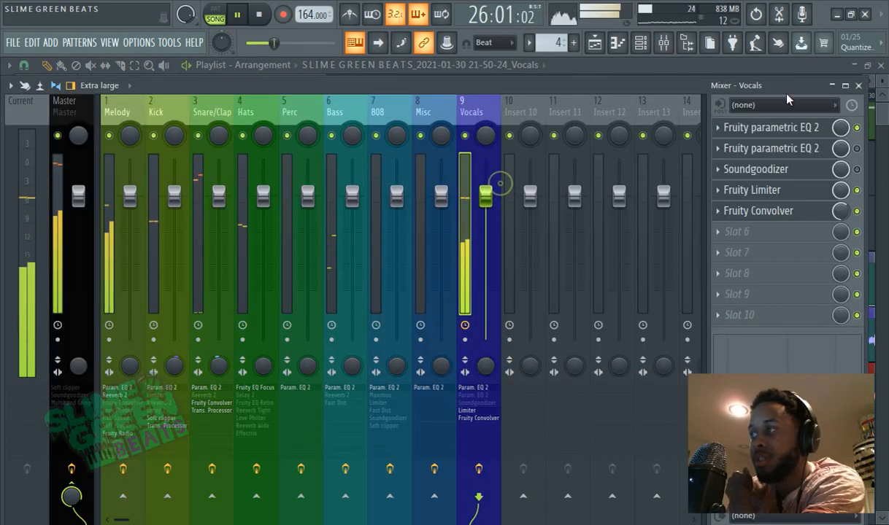
click(787, 127)
drag(394, 314, 394, 310)
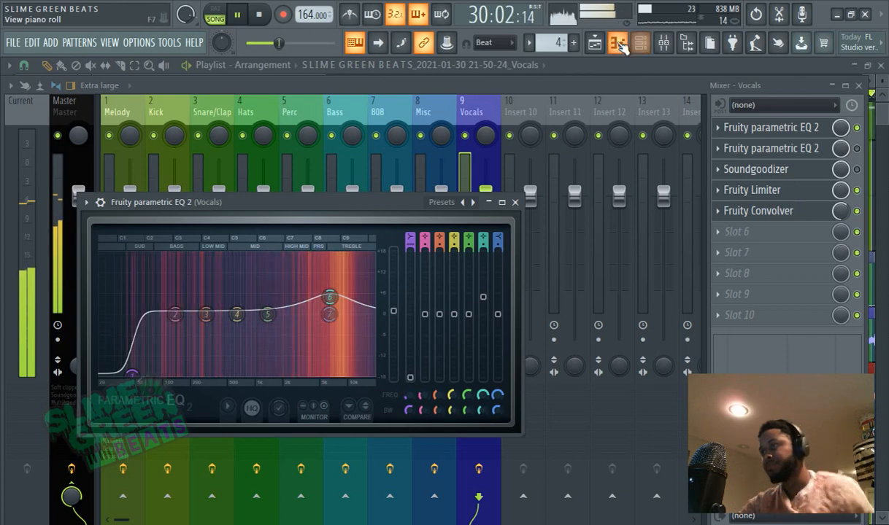
Return to the playlist, listen to the arrangement past the end of the vocals and pause playback at about bar 68.
click(571, 66)
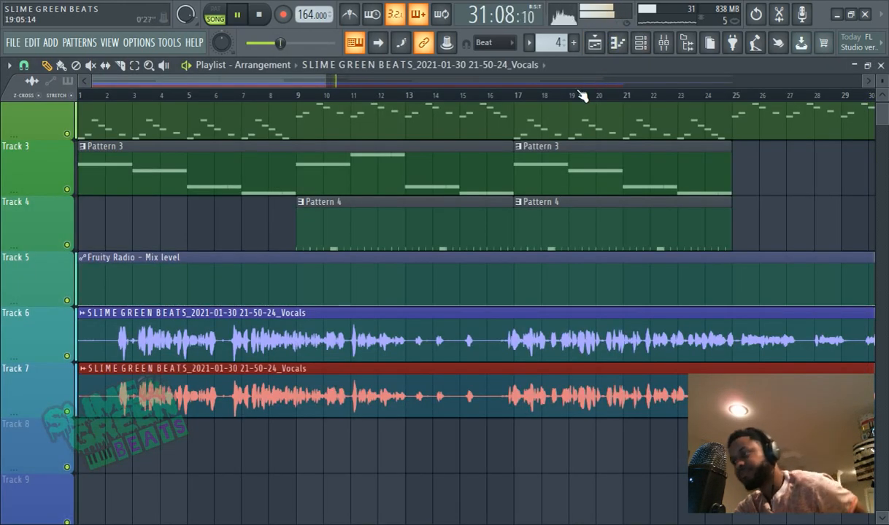
scroll(537, 222, down, 4)
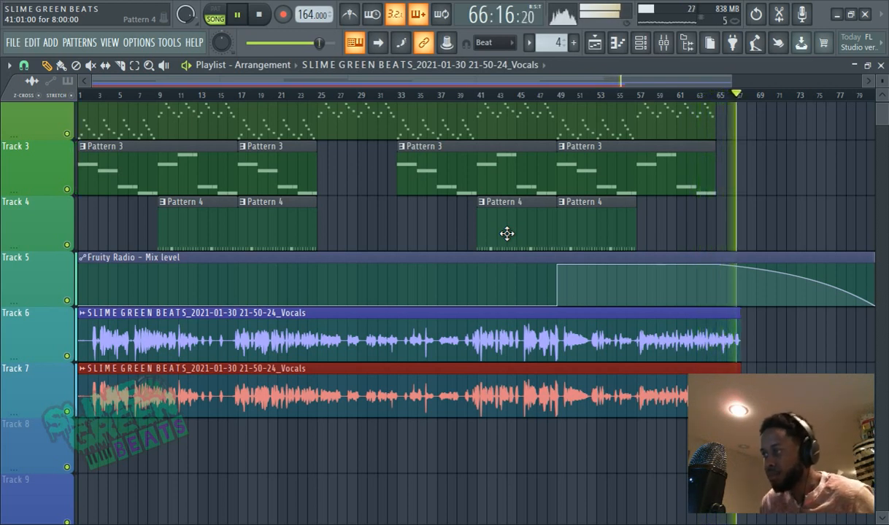
click(236, 14)
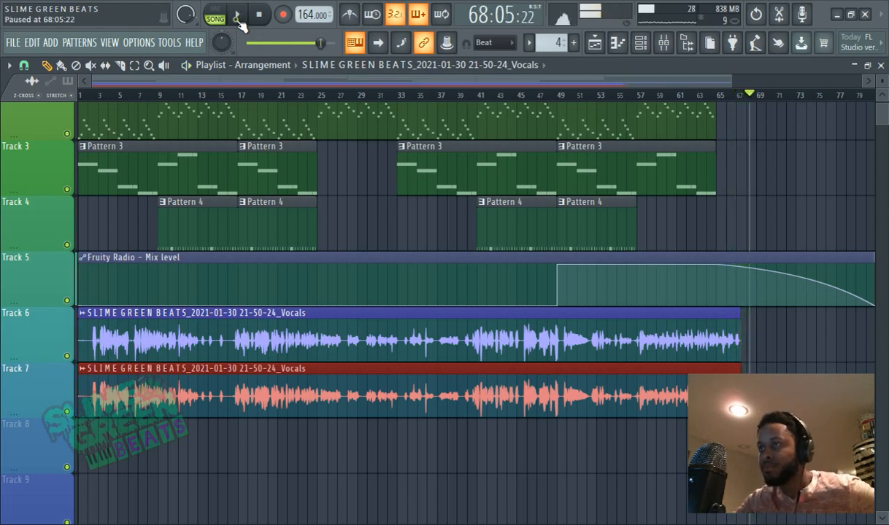